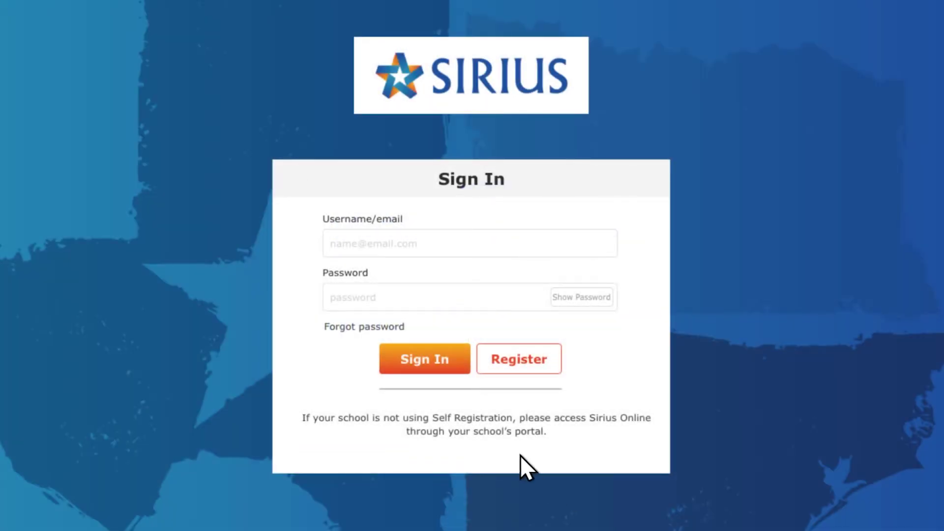
Step: Open the Self-Registration form from the Sirius Online sign-in page
click(509, 362)
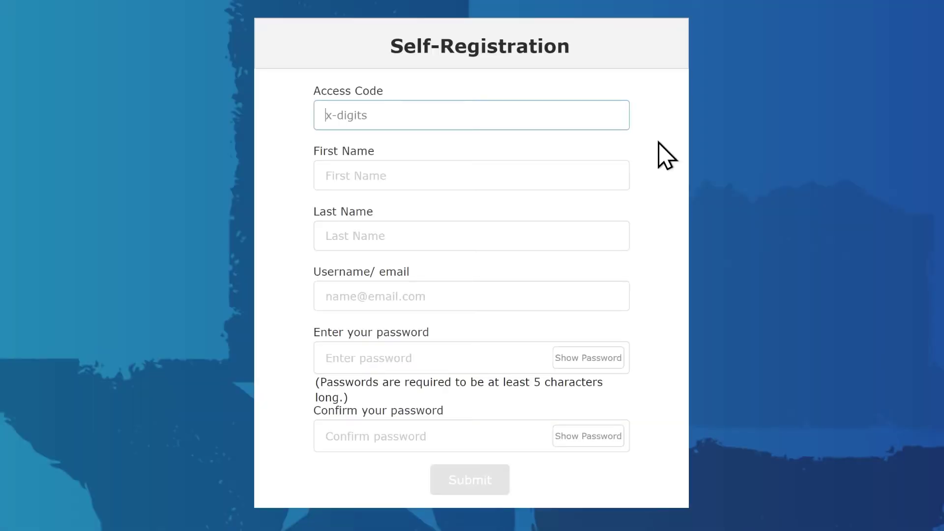
Step: Register the teacher with the access code, full name, e-mail and password, then submit
key(Tab)
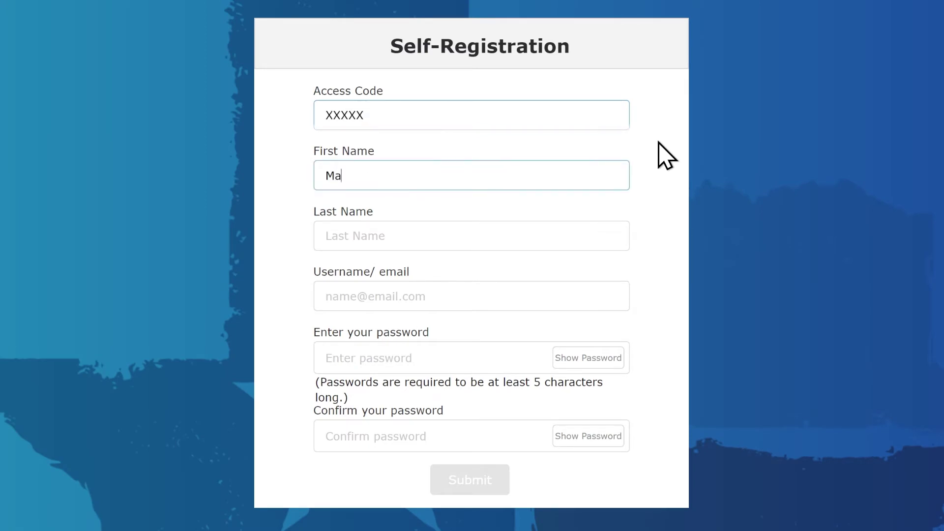
key(Tab)
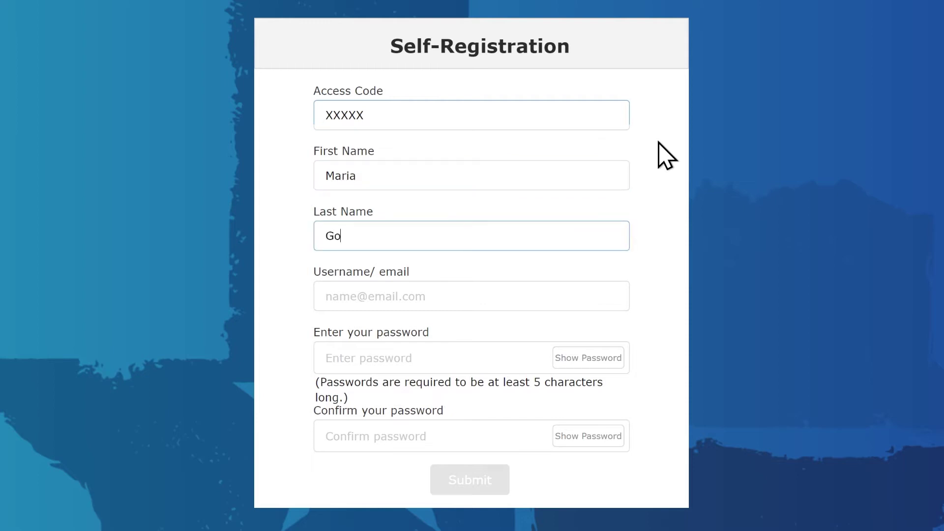
key(Tab)
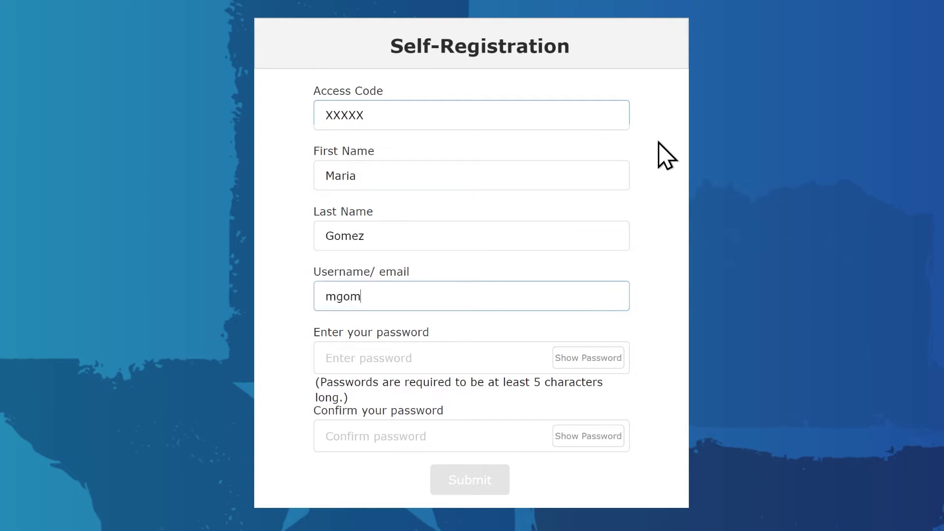
key(Tab)
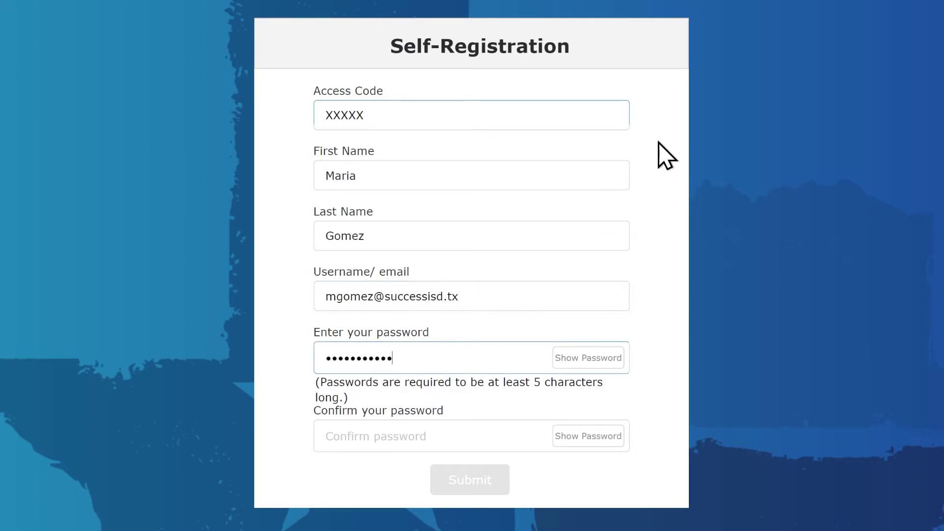
key(Tab)
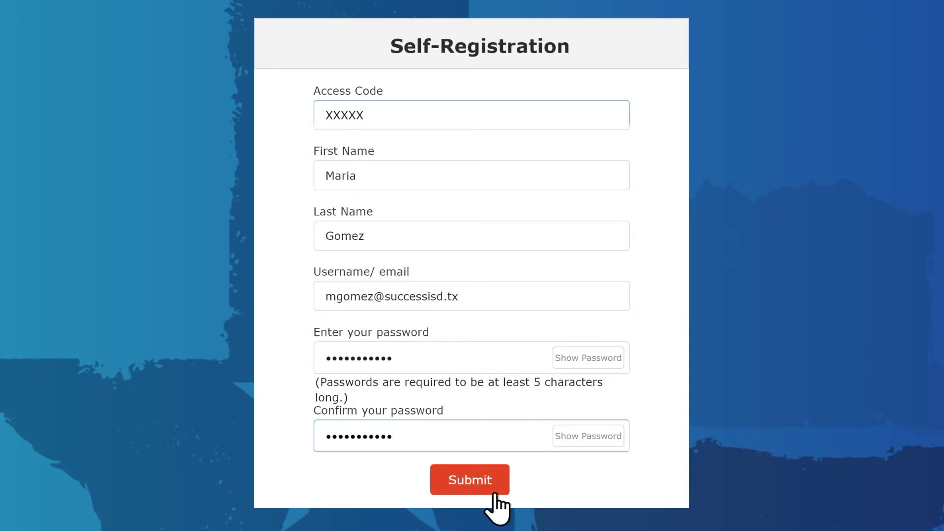
click(466, 478)
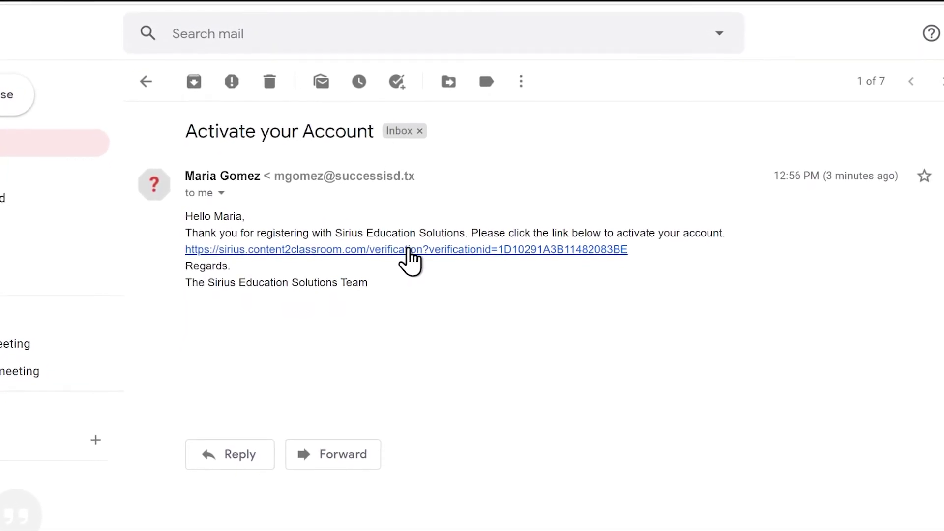
Step: Follow the verification link in the Activate your Account e-mail
click(411, 256)
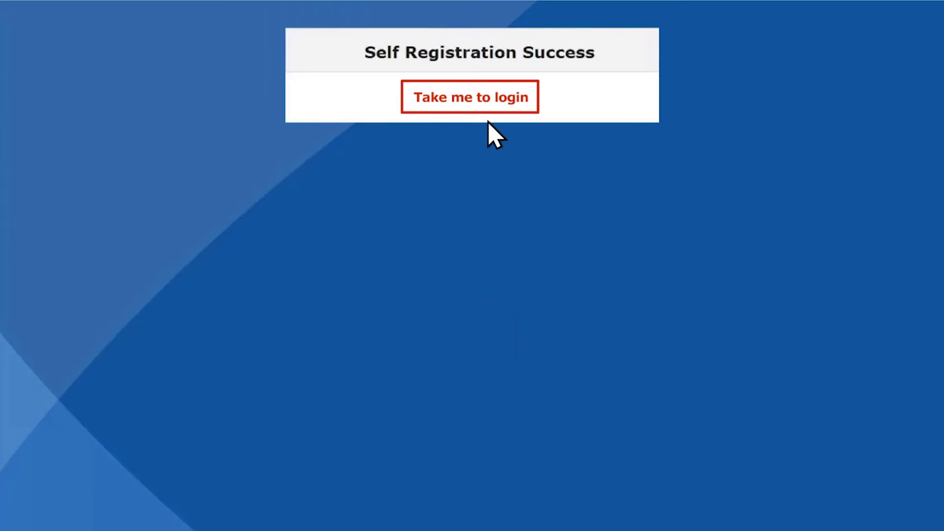
Step: Sign in to Sirius Online with the new teacher's e-mail and password
click(471, 99)
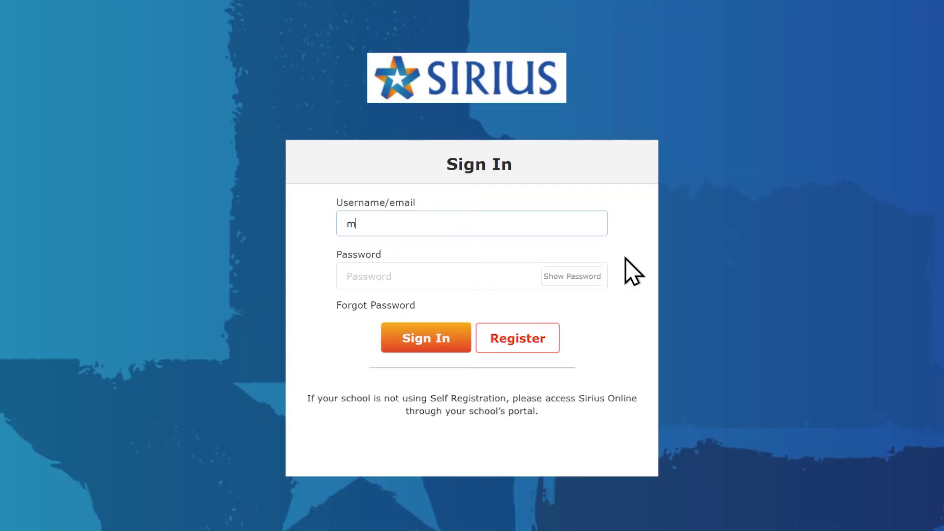
key(Tab)
text(••••••••••)
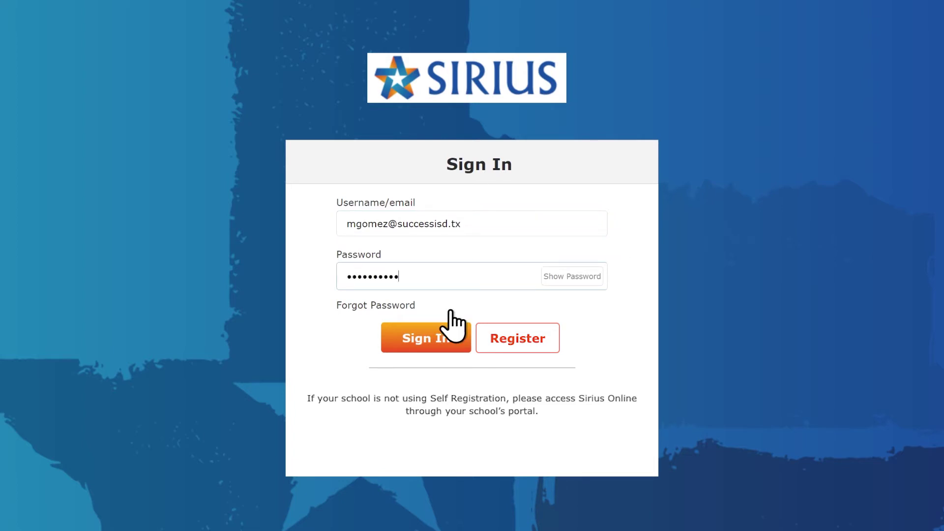
click(419, 339)
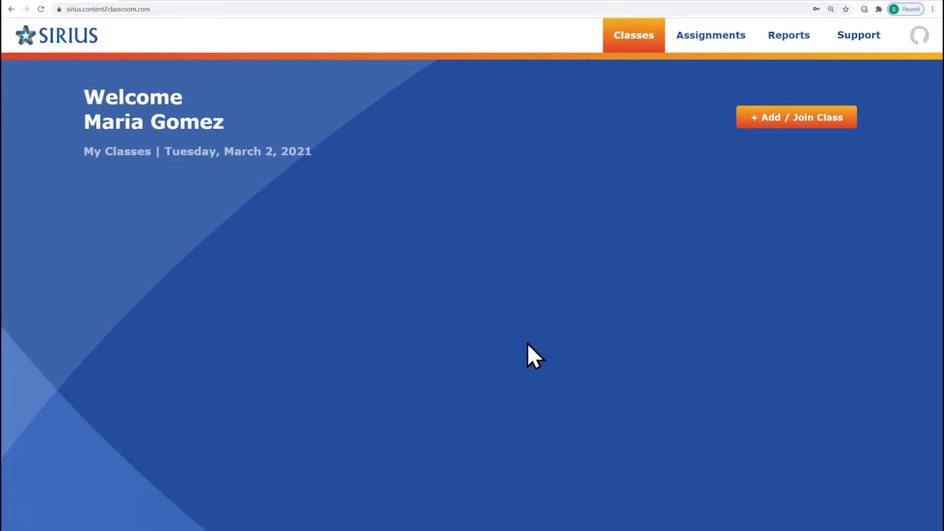
Step: Start a new class and name it with the teacher's surname plus 'Algebra-Period 1'
click(785, 121)
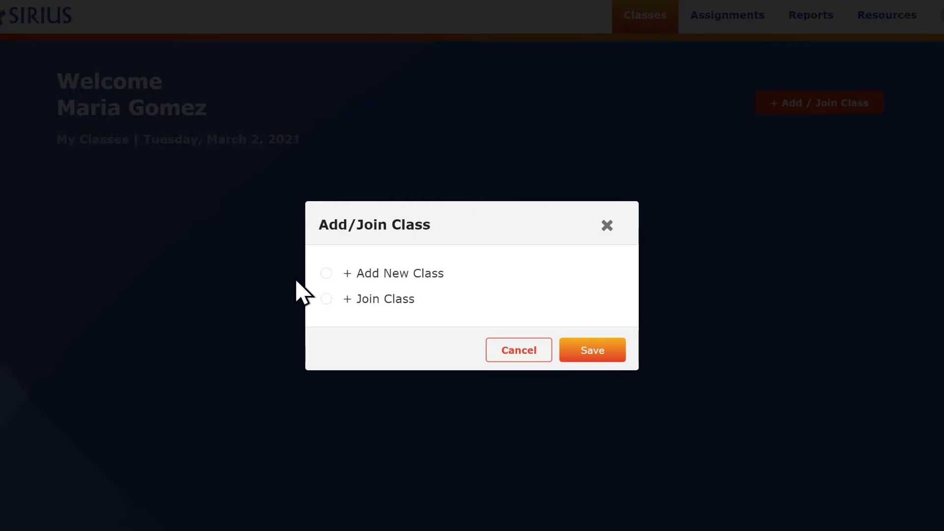
click(326, 274)
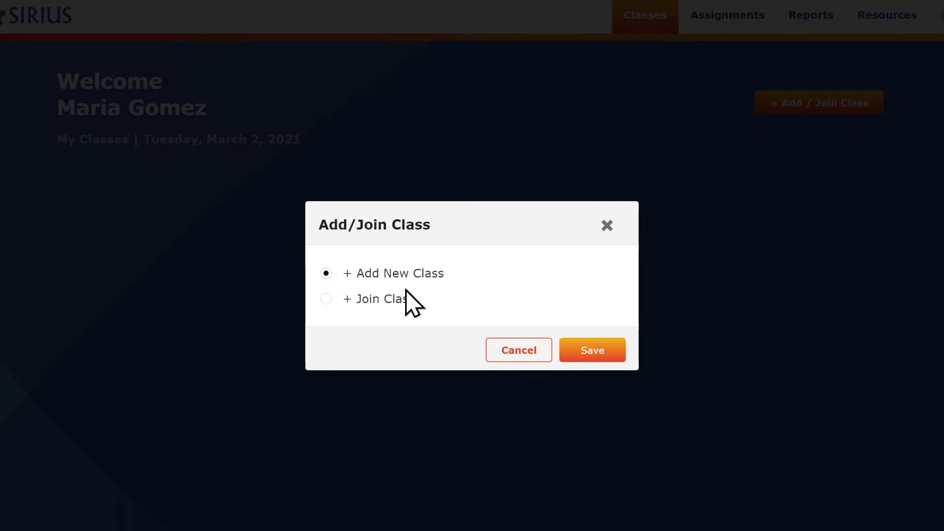
click(595, 361)
text(Gomez-Alg)
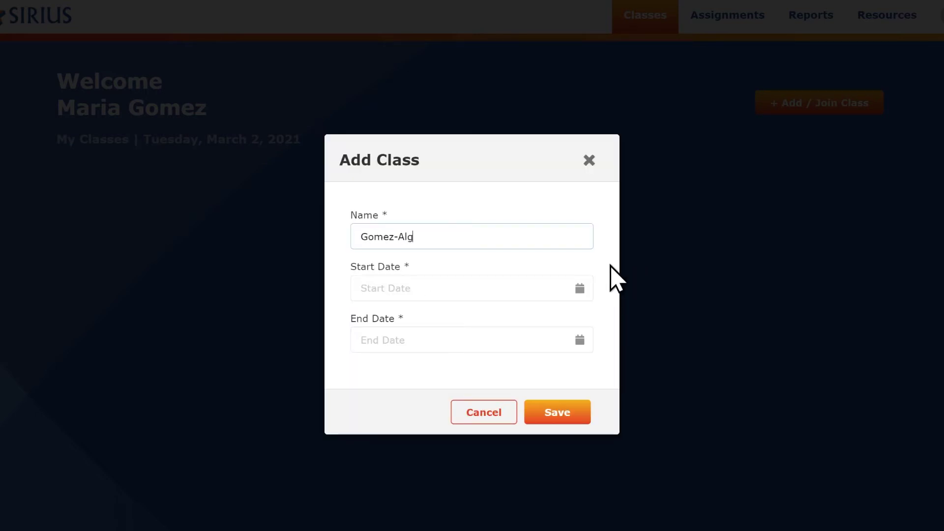
text(ebra-Period 1)
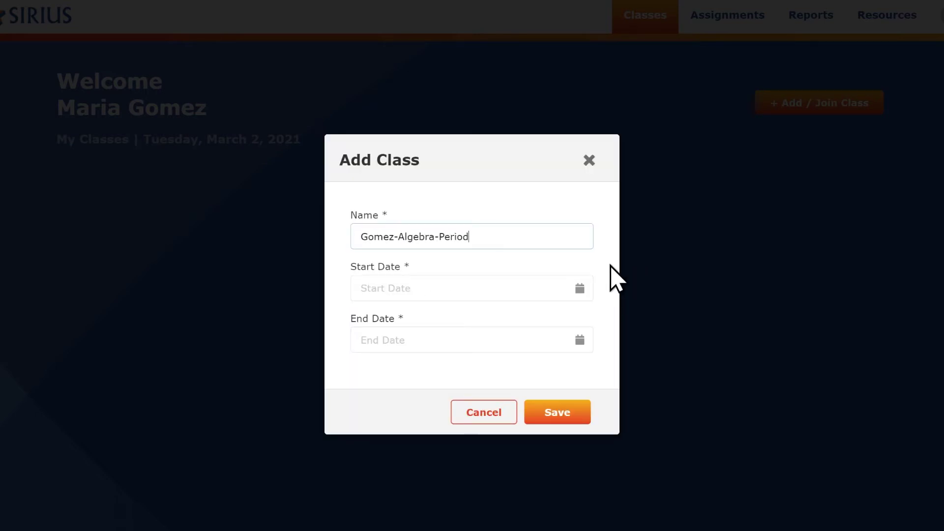
Step: Set the class start date to 08/15/2021
click(579, 288)
click(562, 30)
click(561, 29)
click(562, 30)
click(562, 29)
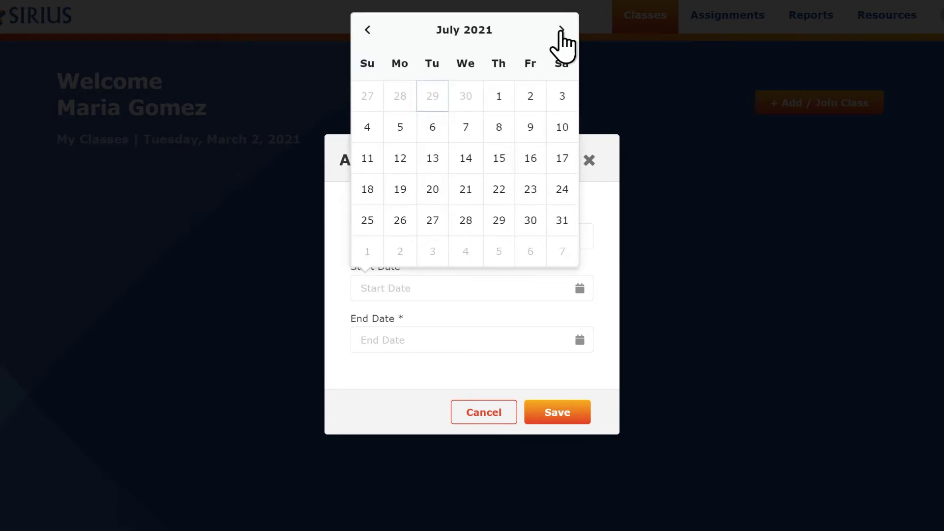
click(562, 29)
click(369, 163)
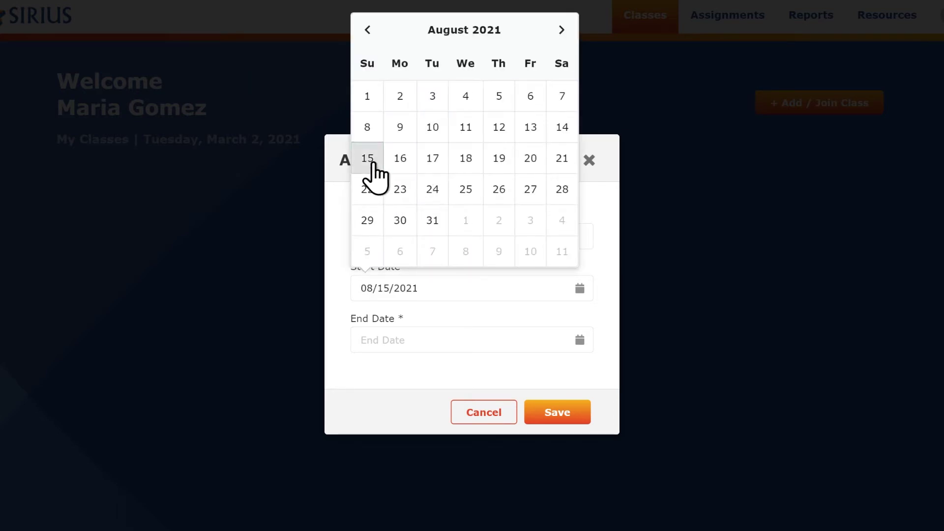
Step: Set the end date to 07/15/2022 and save the Algebra class
click(561, 82)
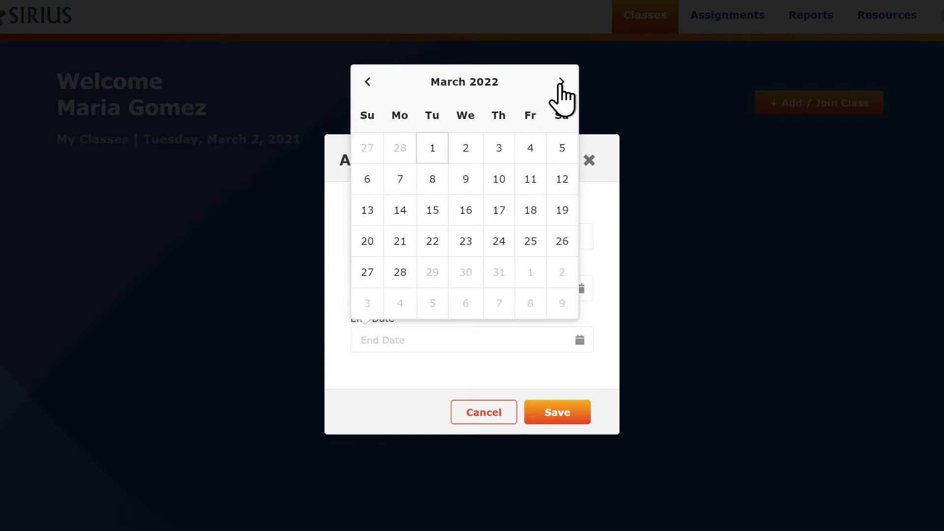
click(562, 83)
click(561, 83)
click(561, 83)
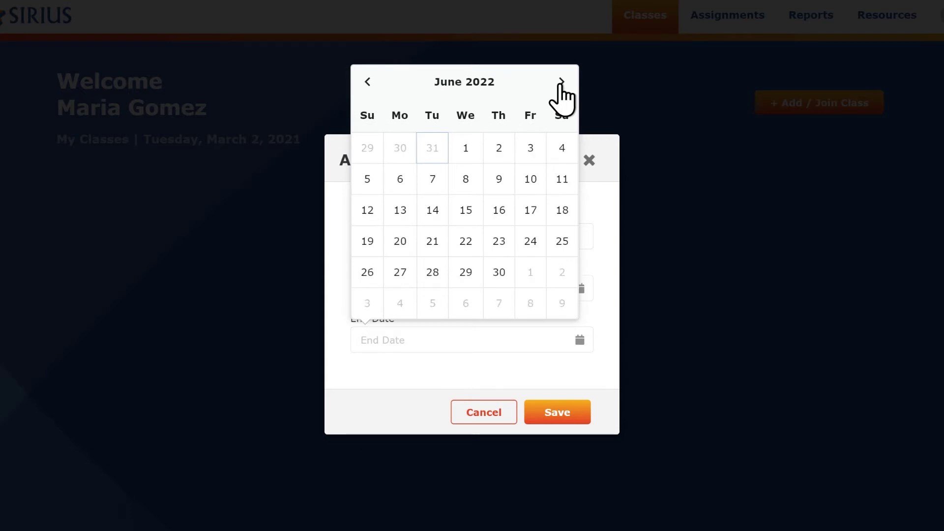
click(562, 82)
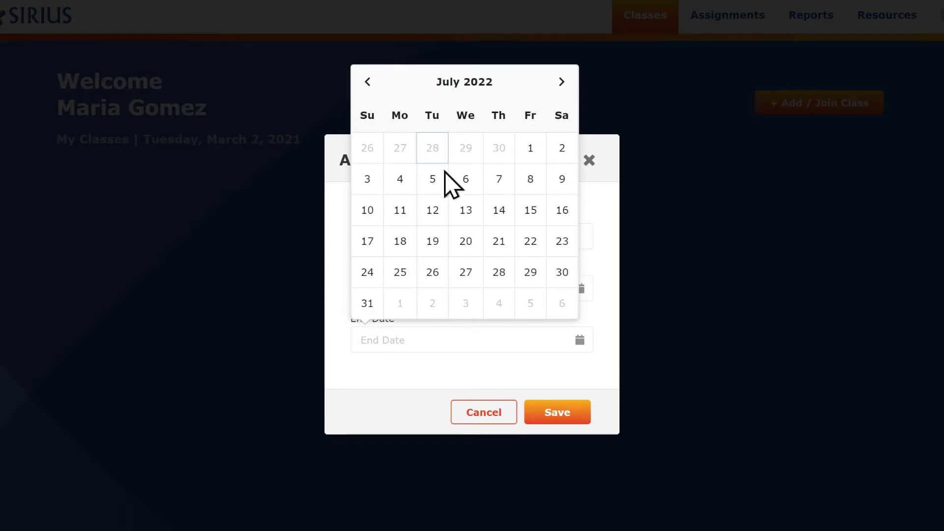
click(531, 211)
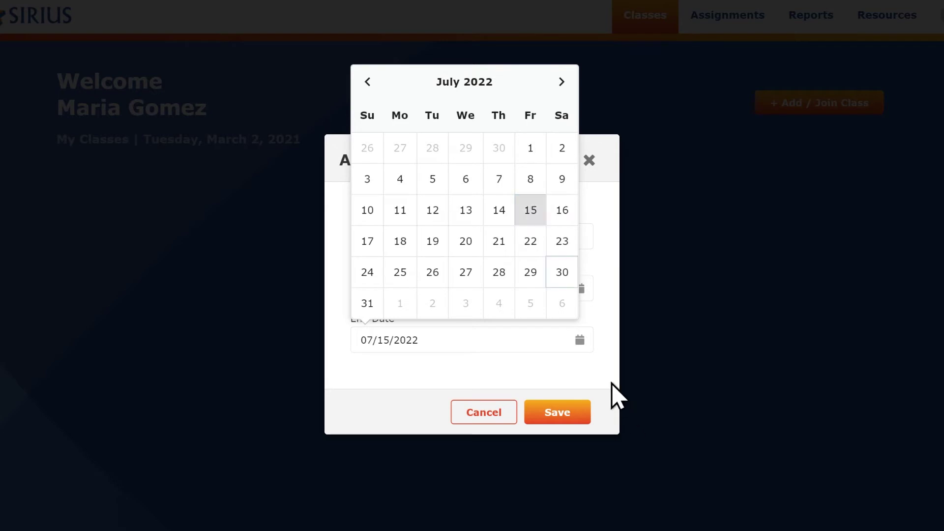
click(601, 376)
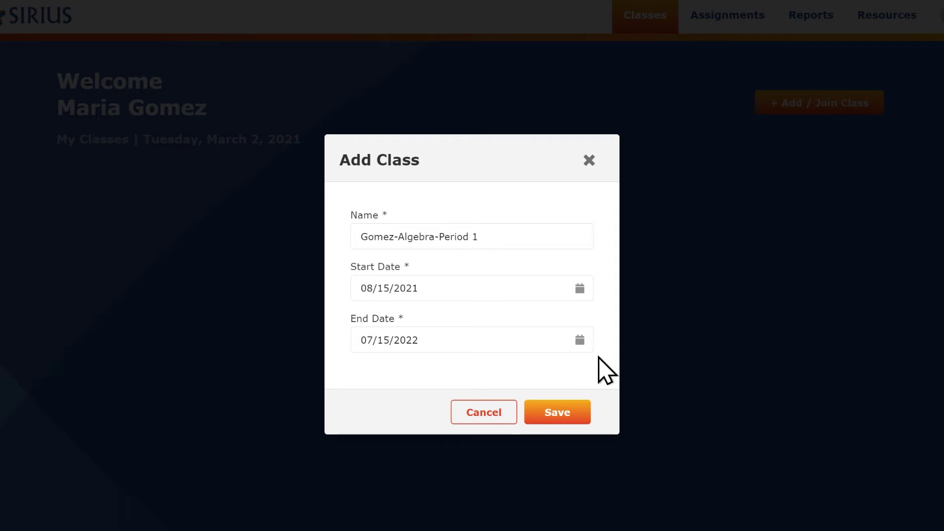
click(561, 413)
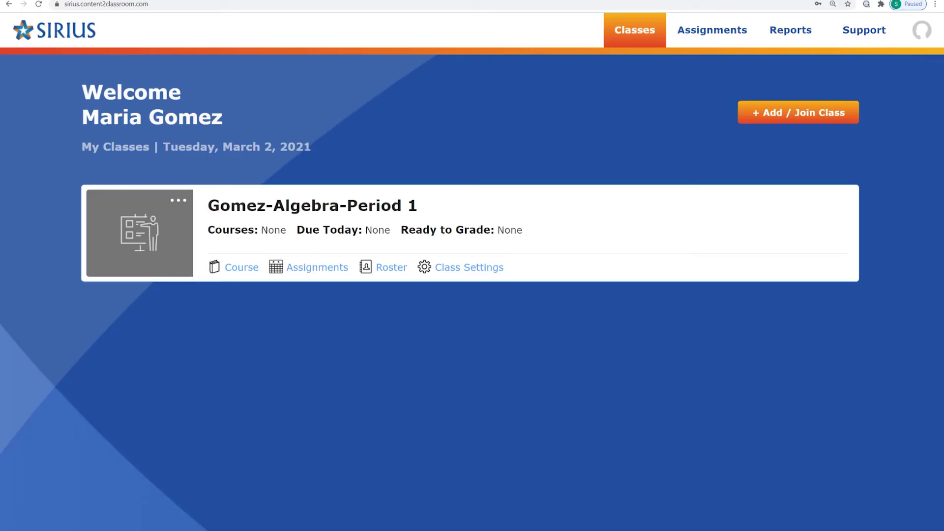
Step: Show the Algebra Period 1 class settings with its Student Access Code
click(456, 268)
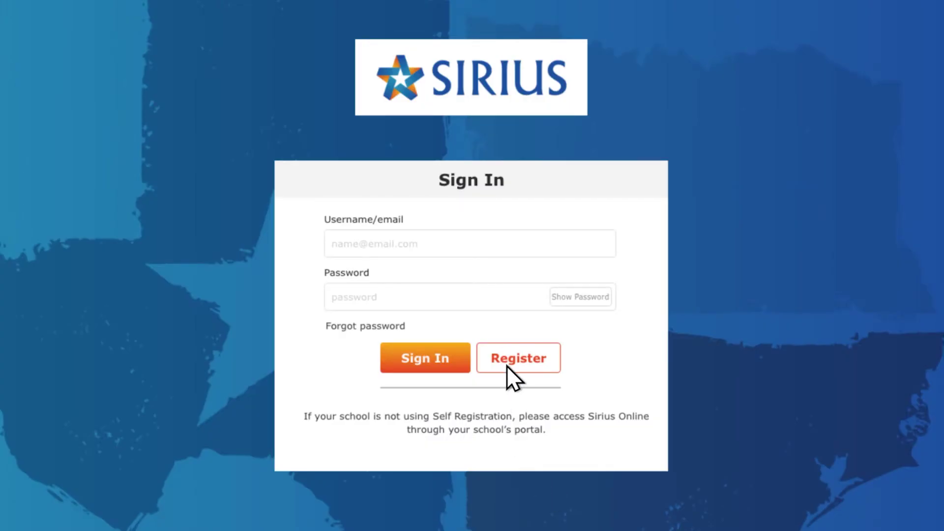
Step: Return to the Self-Registration form for a new account
click(507, 365)
Step: Register the student with the class access code, name, username and password, then submit
click(394, 135)
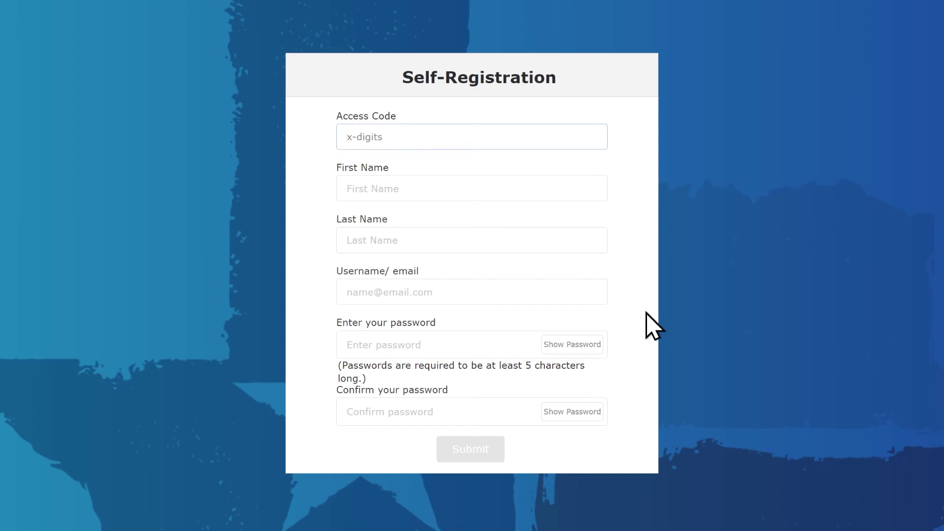
text(XXXXX)
key(Tab)
key(Tab)
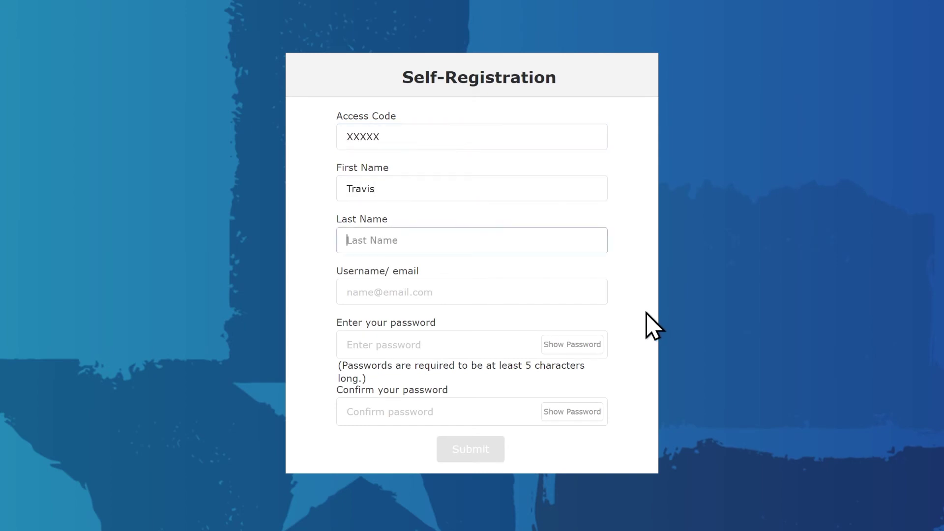
key(Tab)
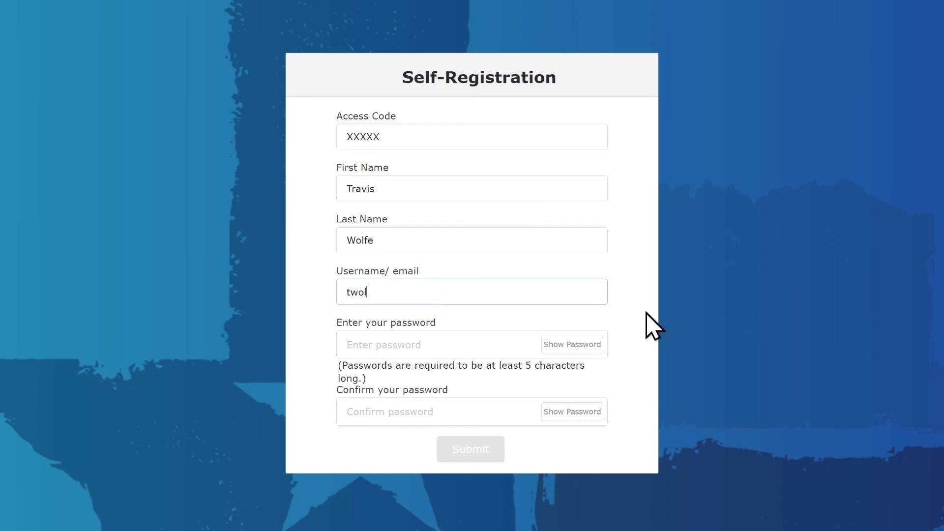
key(Tab)
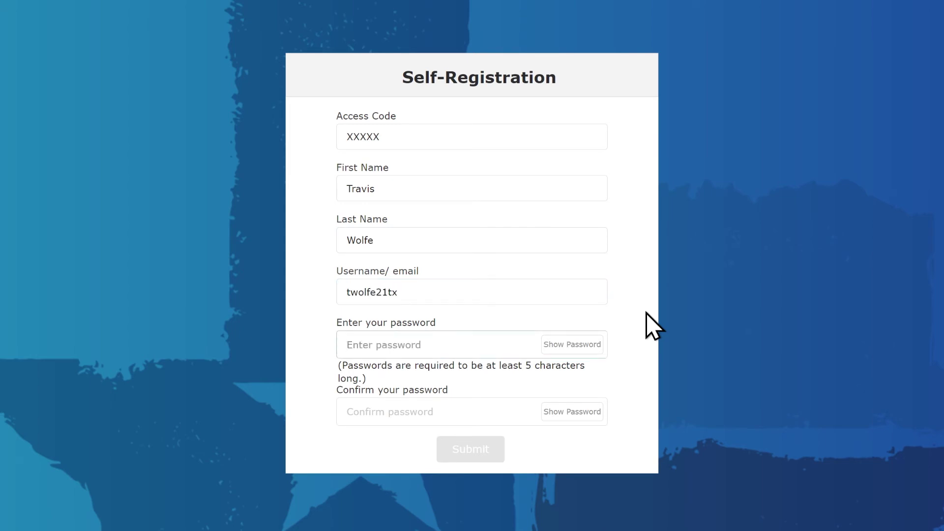
text(••••••••••)
key(Tab)
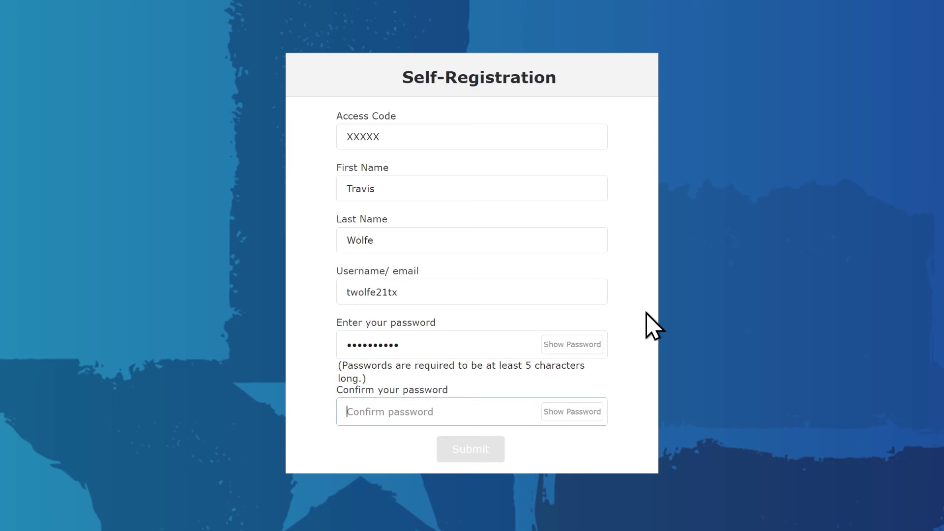
text(••••••••••)
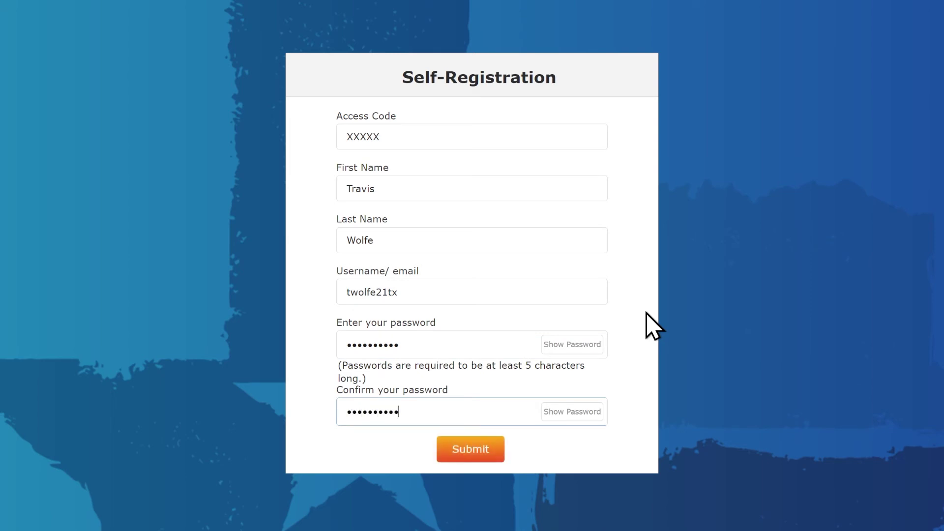
click(471, 450)
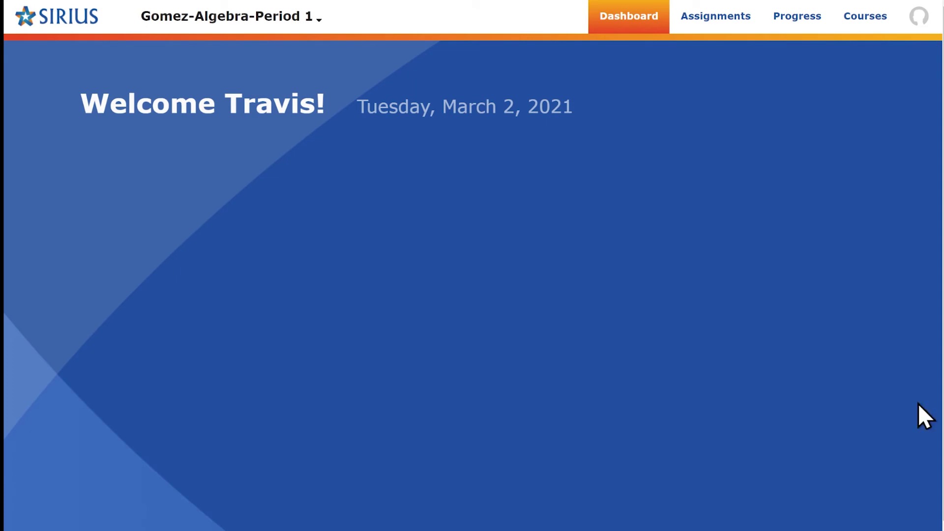
Step: Join the English I Period 3 class using its access code
click(318, 20)
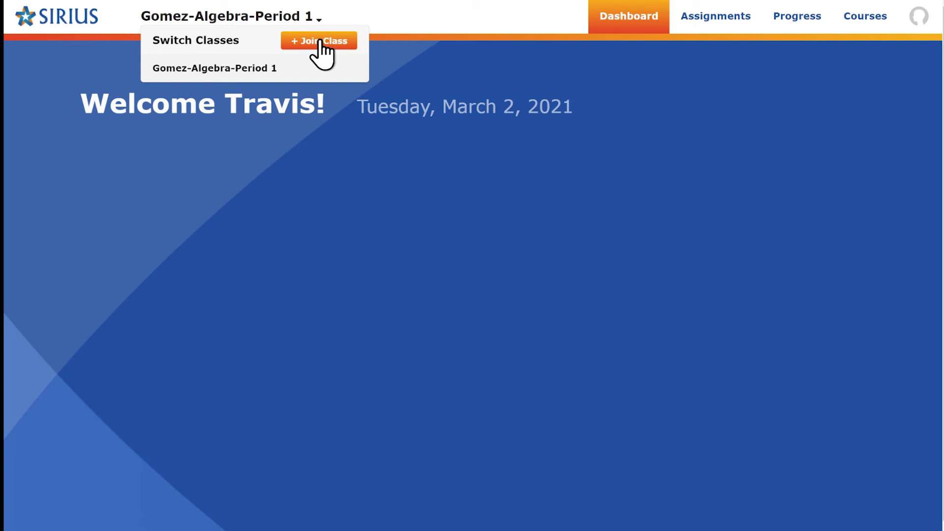
click(318, 42)
text(XXXXX)
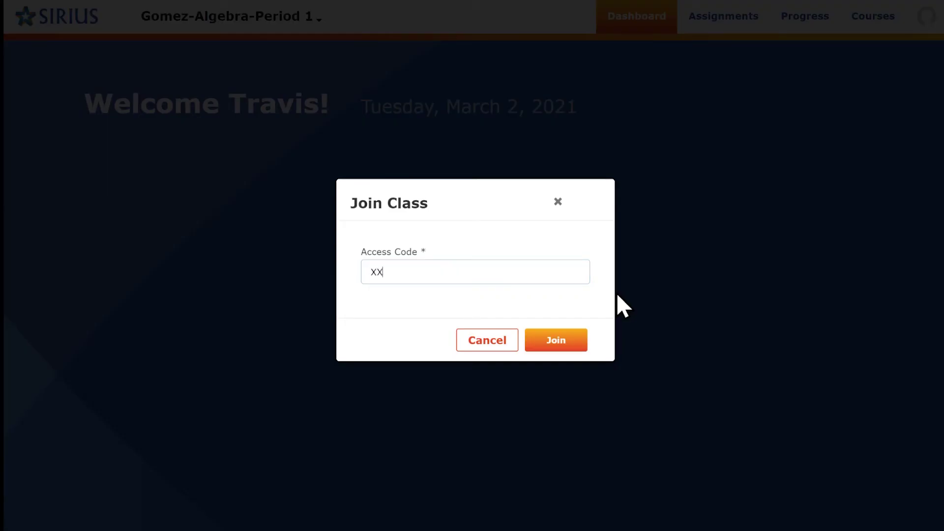
click(541, 349)
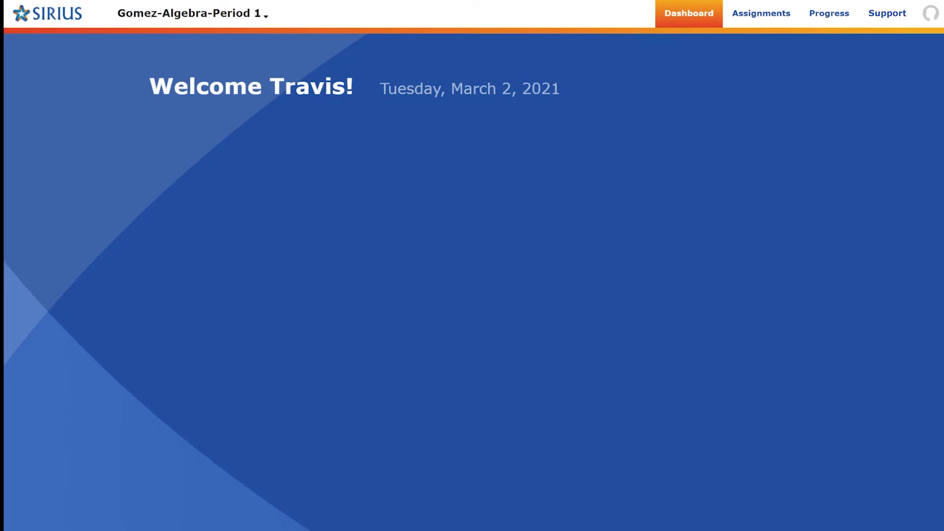
Step: Switch to English I Period 3, then back to Algebra Period 1
click(264, 18)
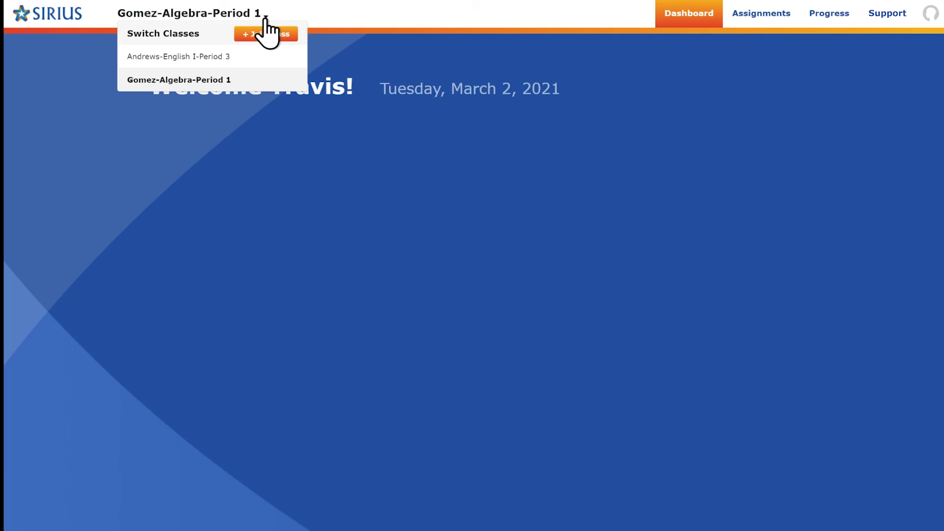
click(195, 58)
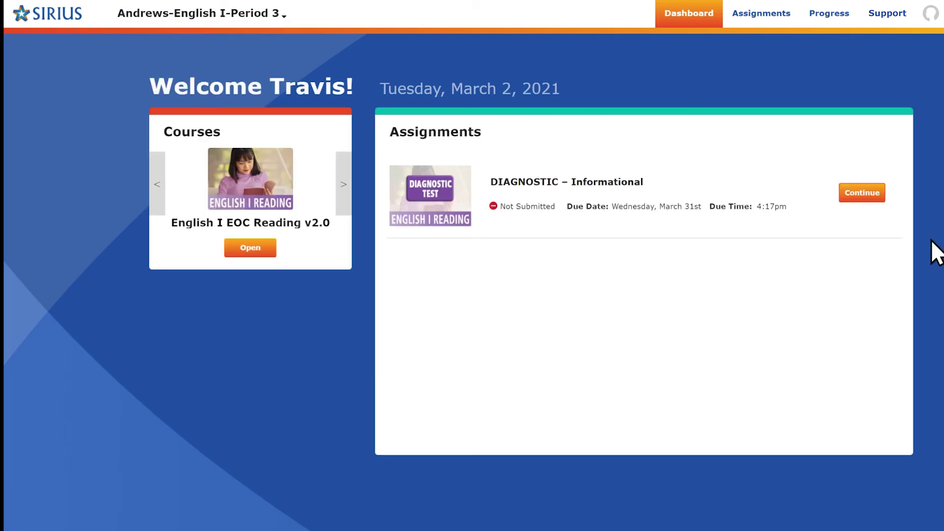
click(279, 19)
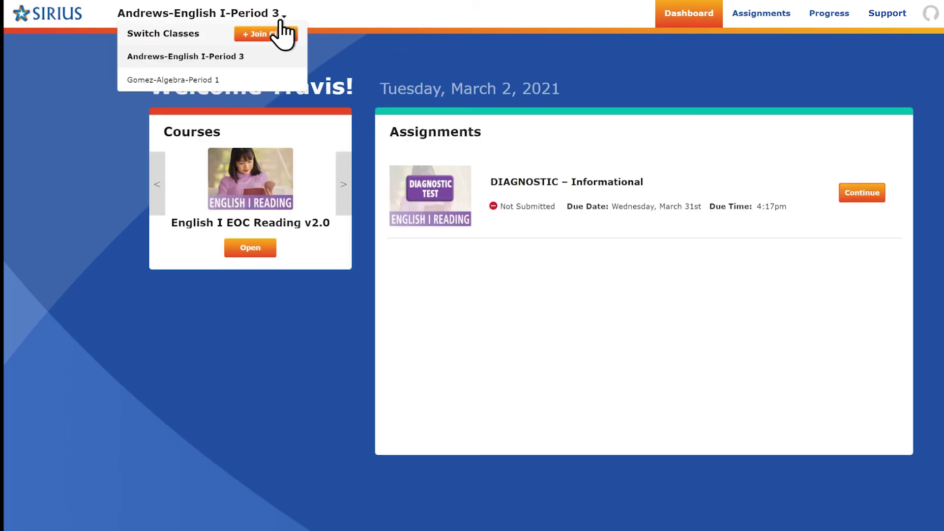
click(232, 81)
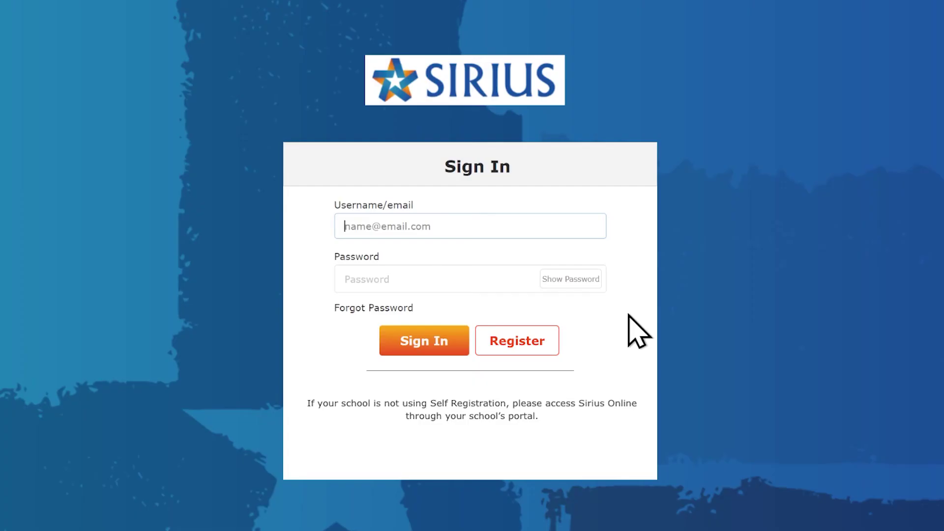
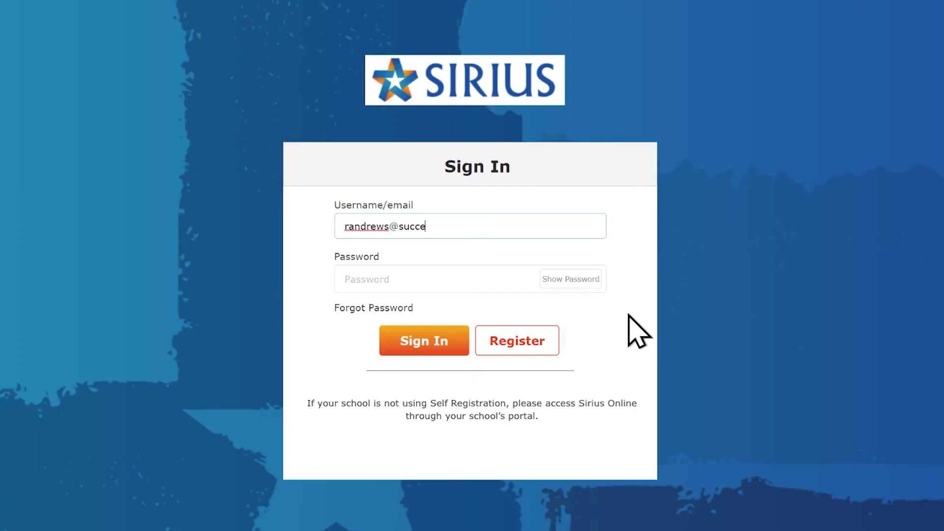
Step: Sign in as the co-teacher and show the English I Period 3 class settings
key(Tab)
text(•••••••••••••)
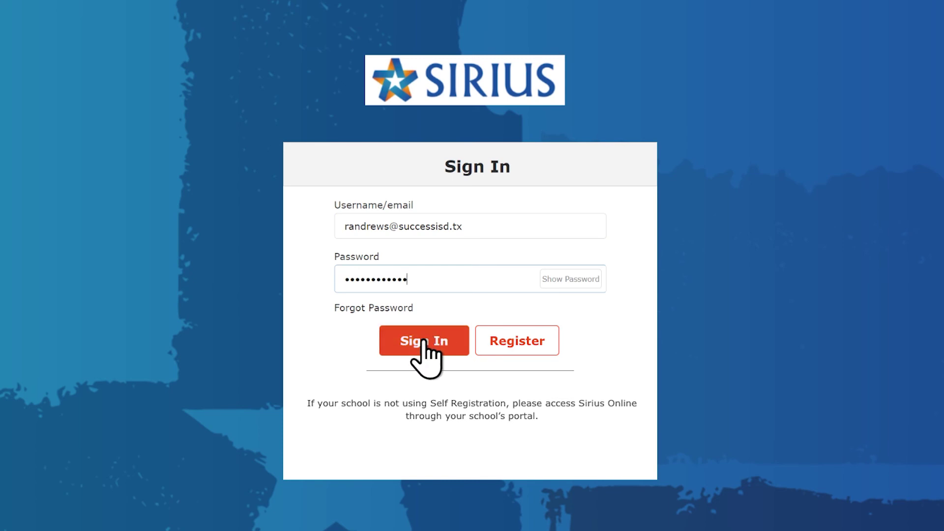
click(436, 340)
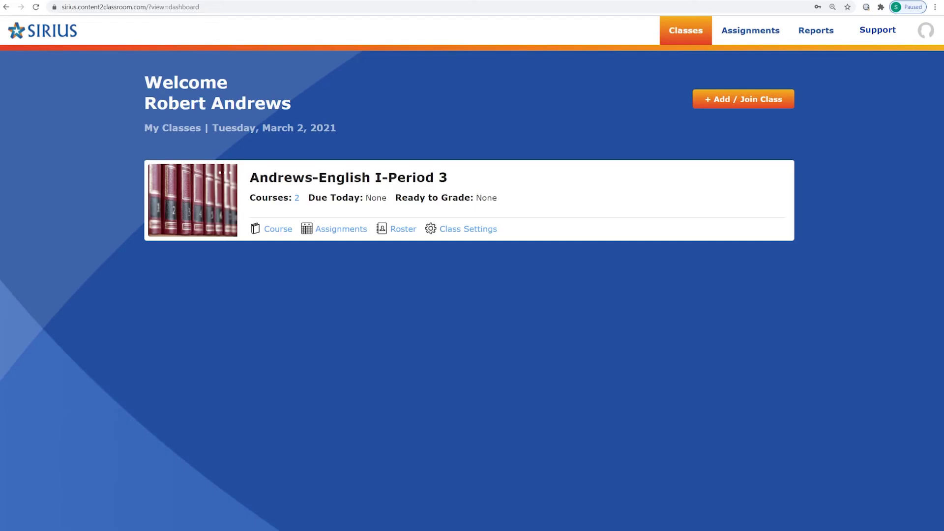
click(469, 236)
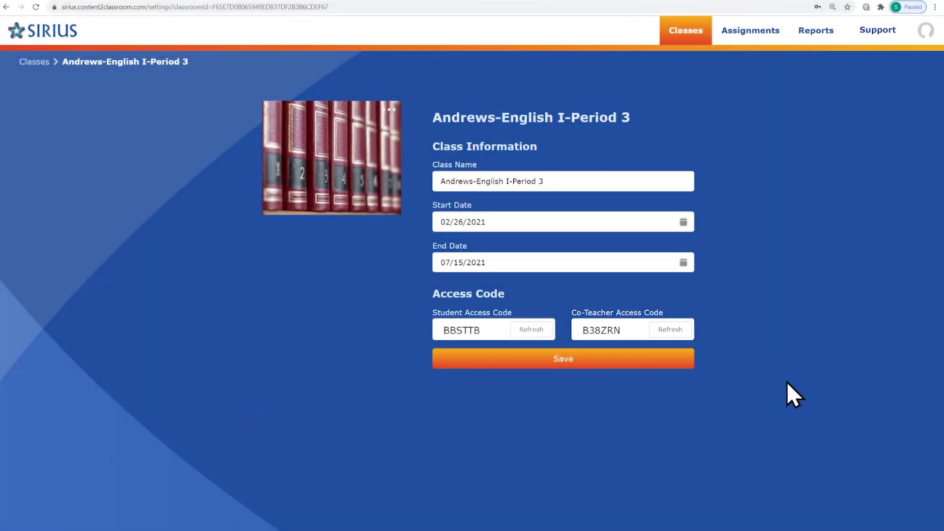
Step: Join the Algebra Period 1 class as co-teacher using its access code
click(689, 32)
click(752, 102)
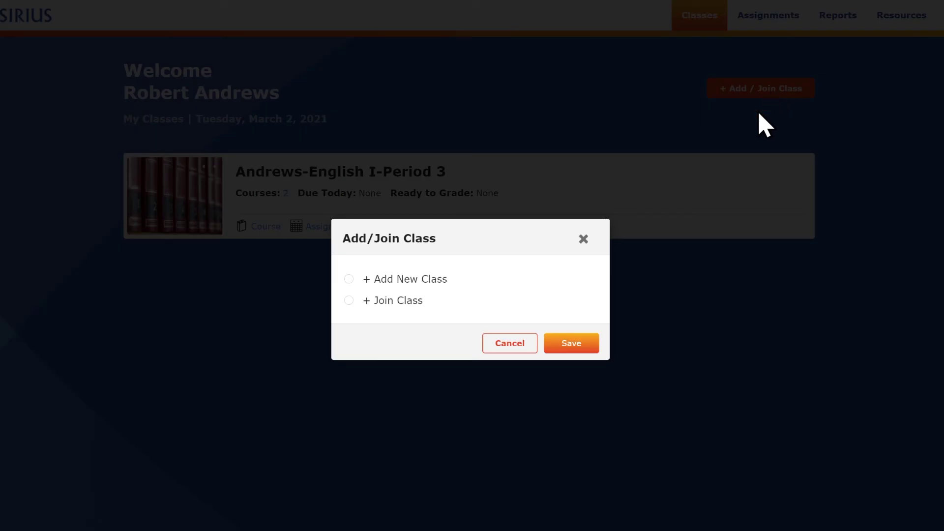
click(348, 300)
click(561, 343)
click(405, 294)
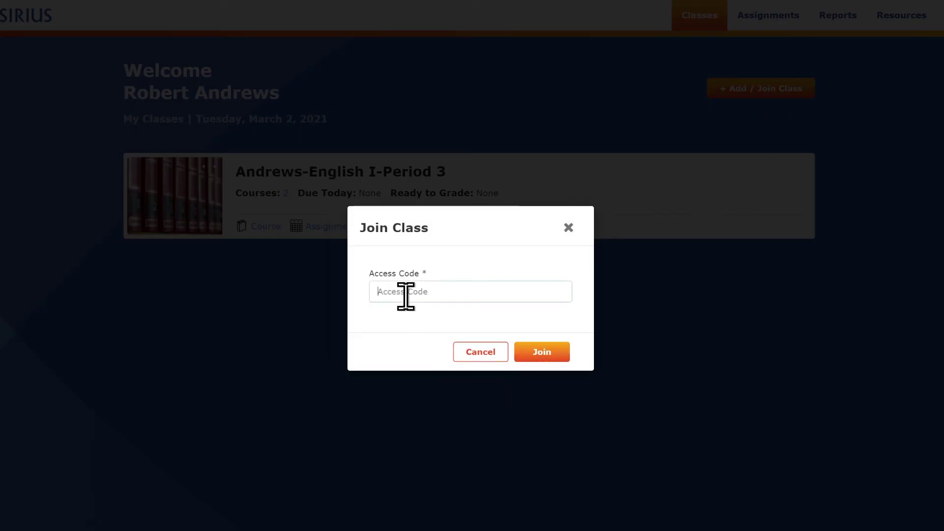
text(XXXXX)
click(536, 354)
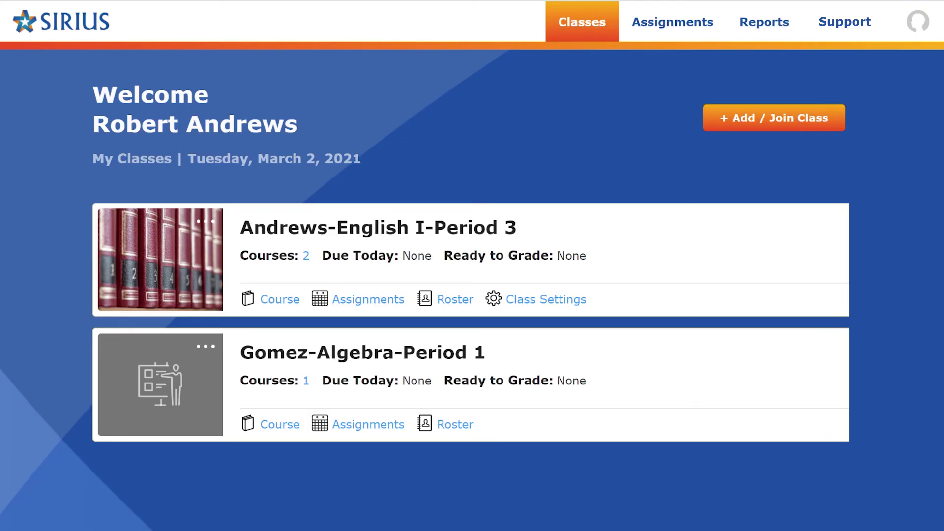